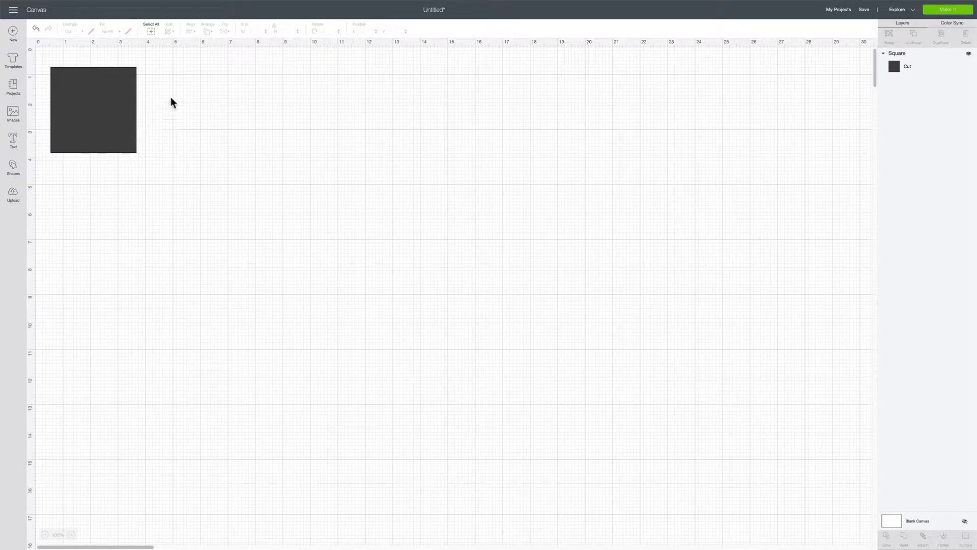
# Send the square design to Make and continue past the mat preview to base material selection
pyautogui.scroll(-1, 560, 107)
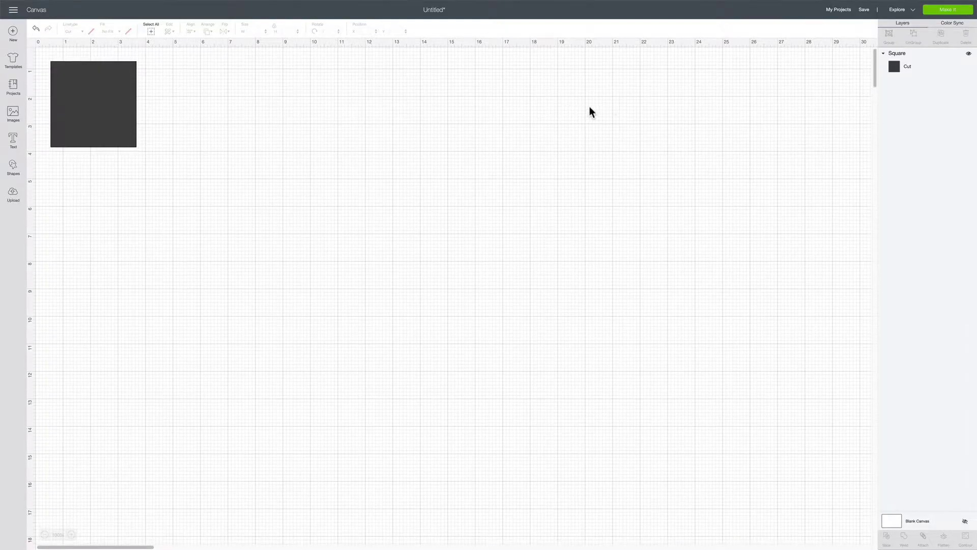
pyautogui.click(939, 10)
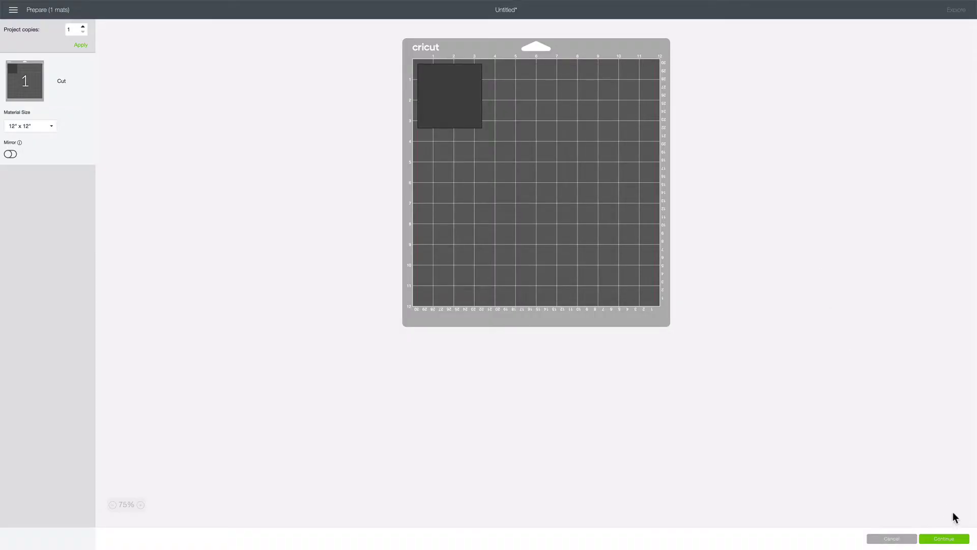
pyautogui.click(949, 540)
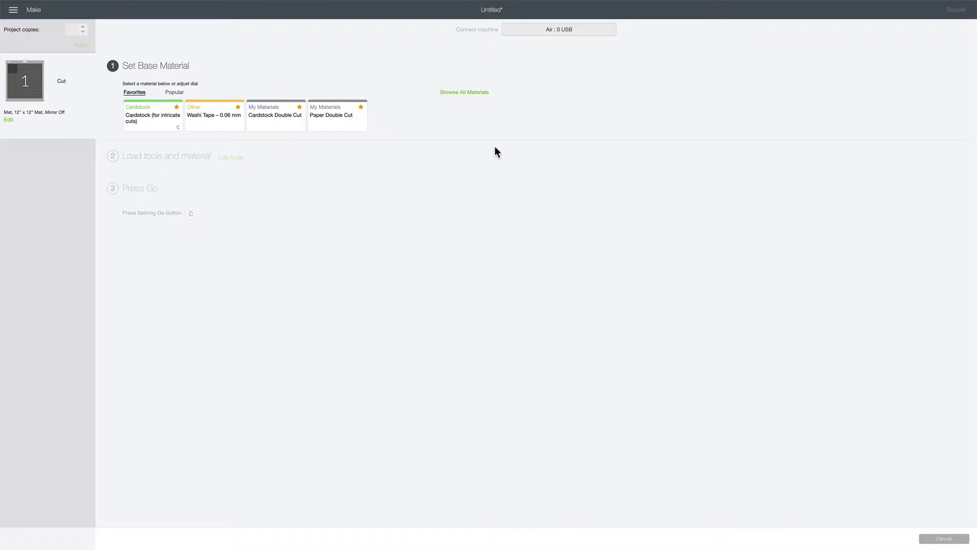
# Open Browse All Materials and its Material Settings to list each material's pressure, multi-cut and blade
pyautogui.click(468, 94)
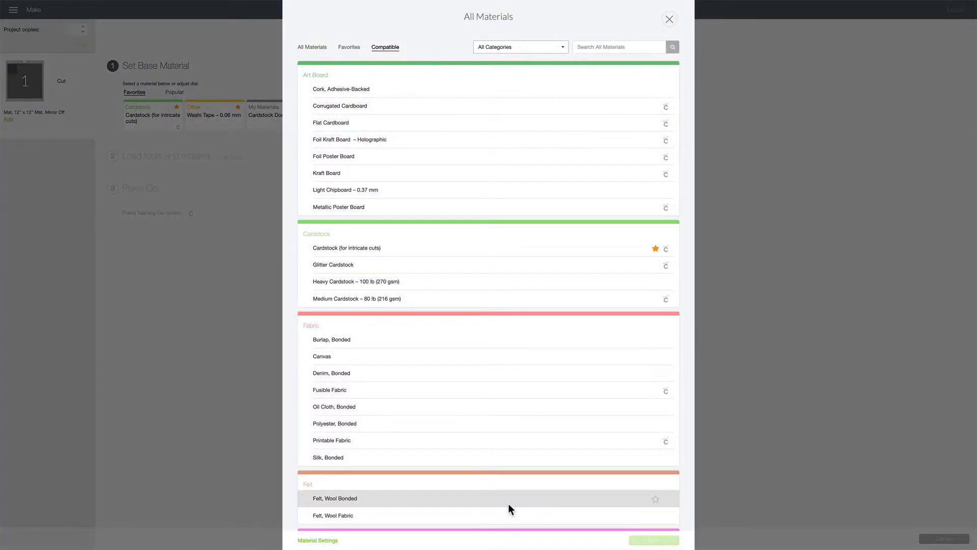
pyautogui.click(321, 541)
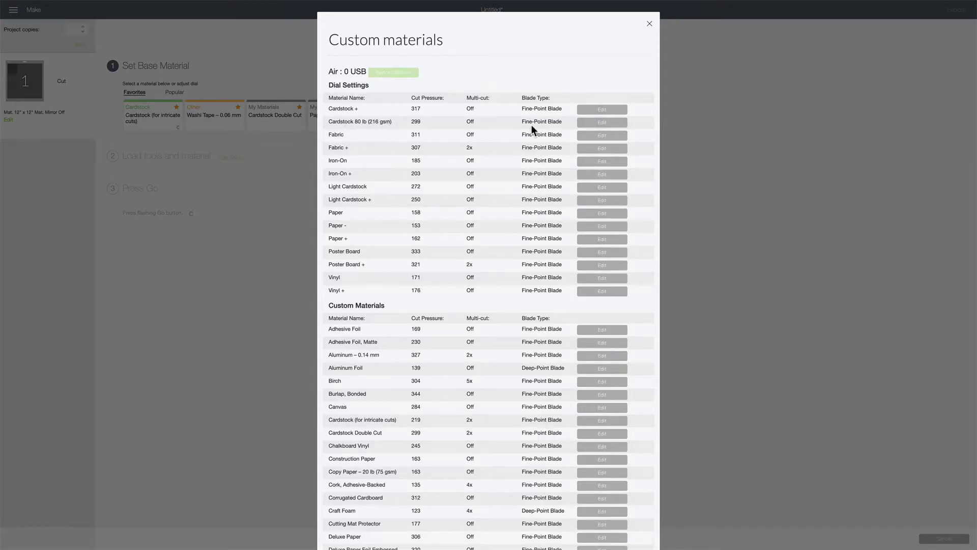
# Change the Cardstock 80 lb dial setting's multi-cut to 2x and save it
pyautogui.click(609, 126)
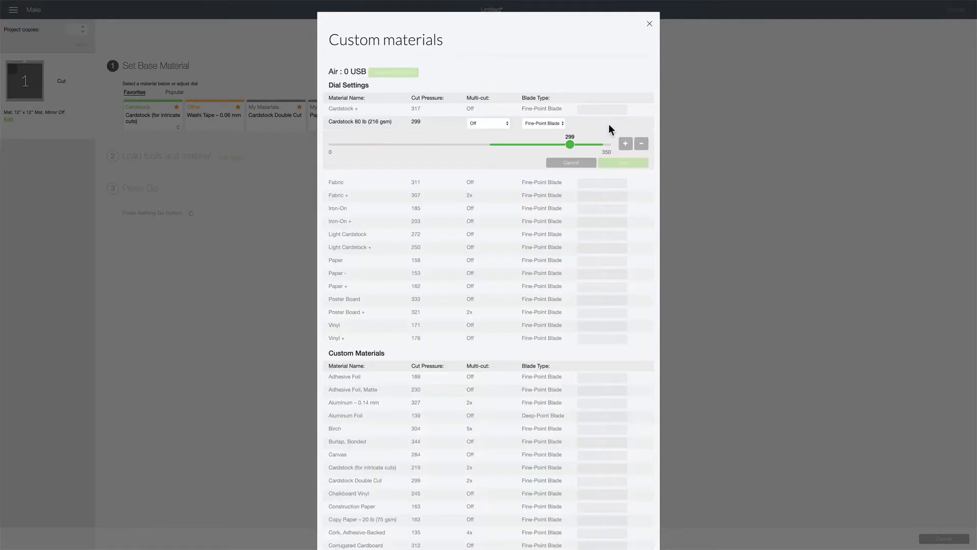
pyautogui.click(507, 123)
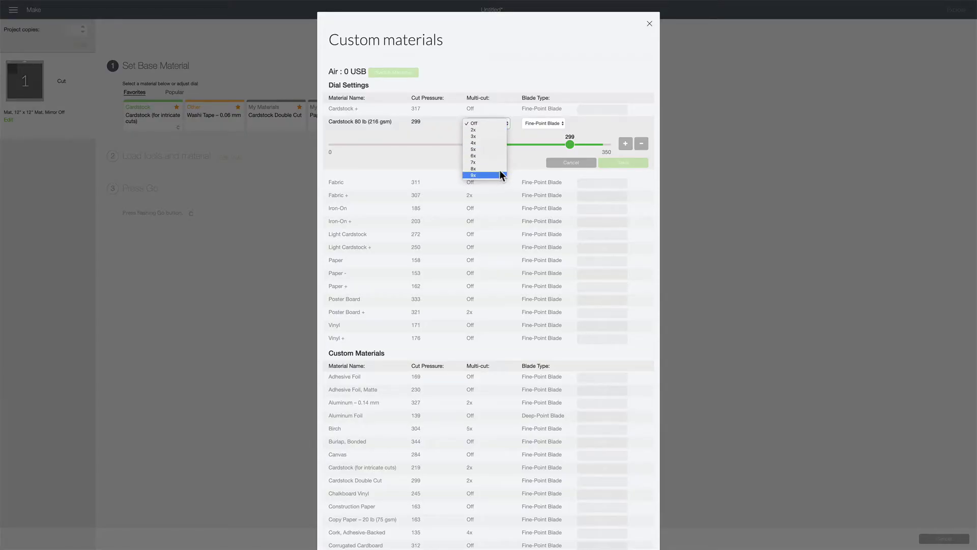
pyautogui.click(490, 131)
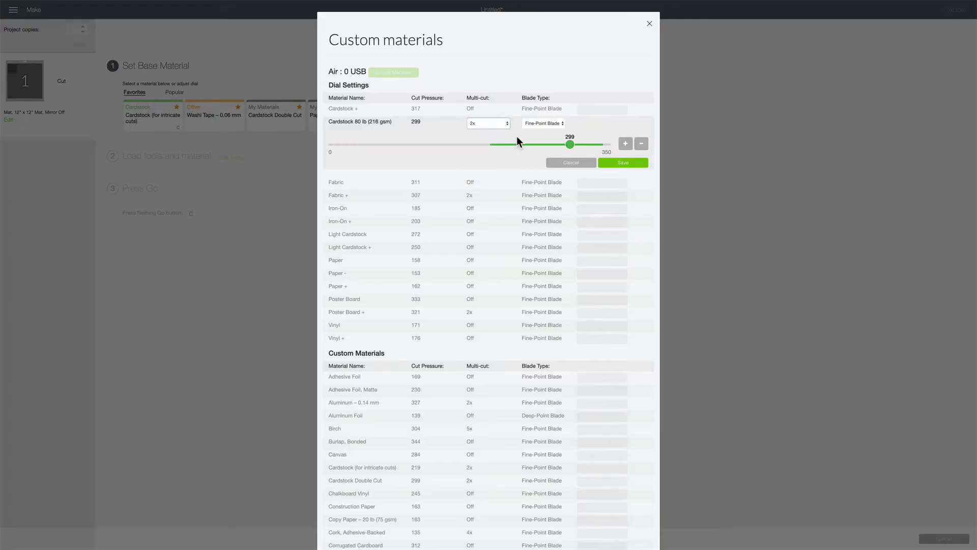
pyautogui.click(625, 164)
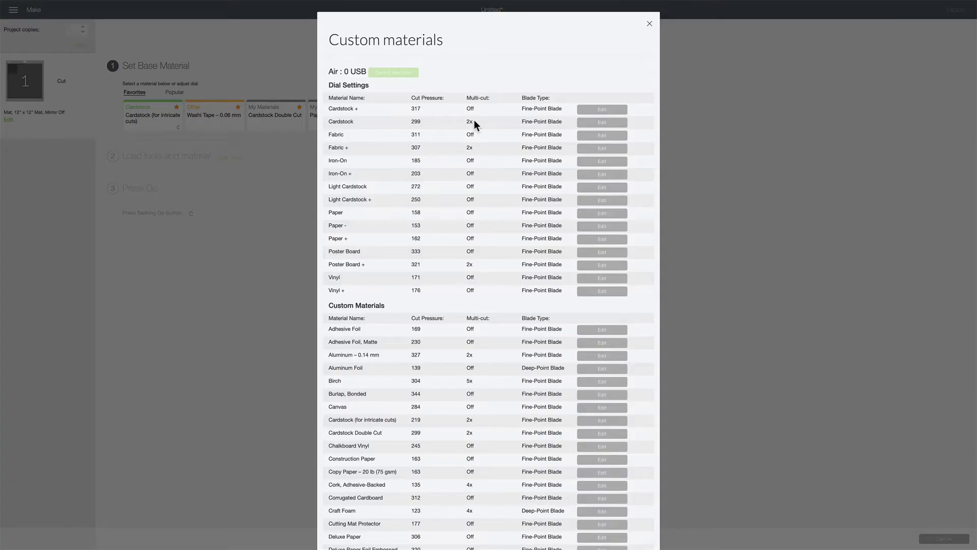
# Reset the Cardstock 80 lb dial setting so its multi-cut returns to Off
pyautogui.click(602, 125)
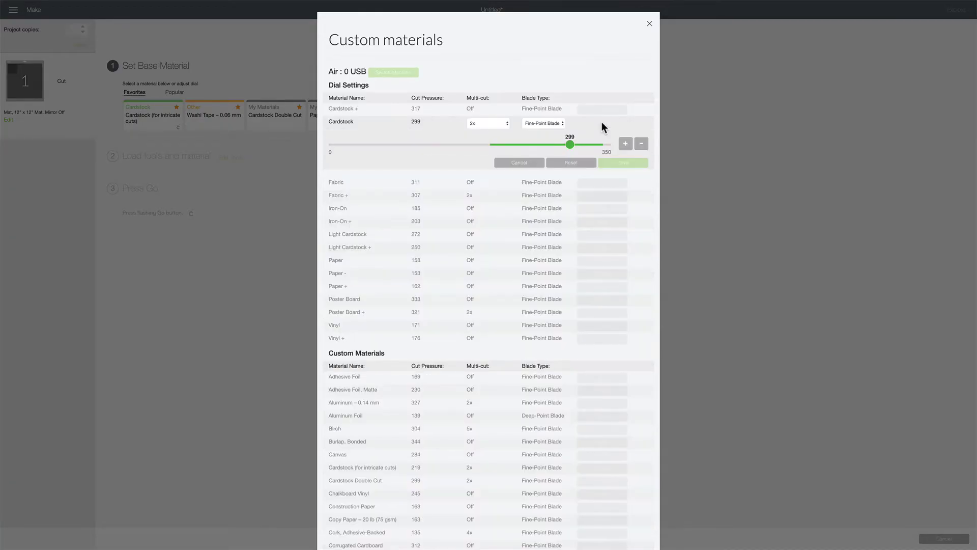
pyautogui.click(519, 163)
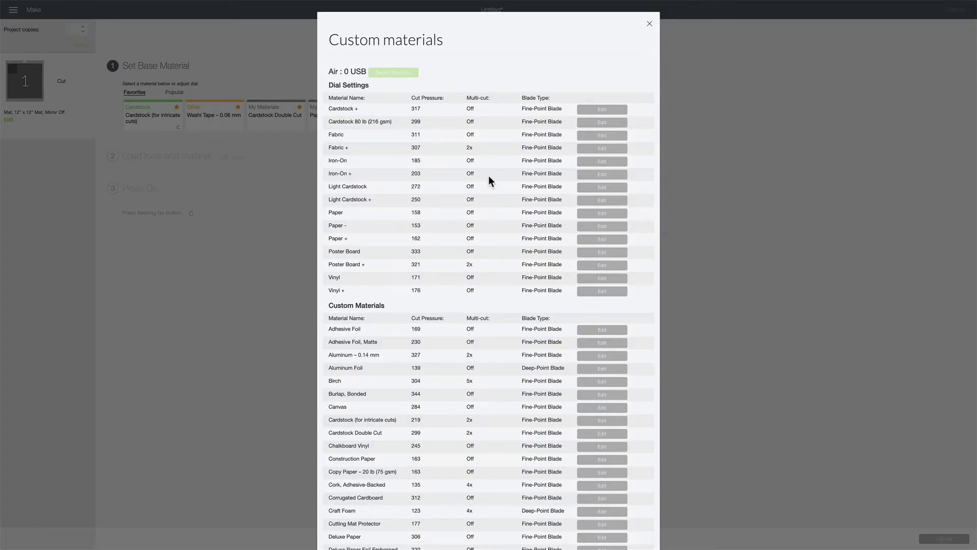
# Add a new custom material named 'cardstock 80lb double cut' and save it
pyautogui.scroll(-20, 489, 176)
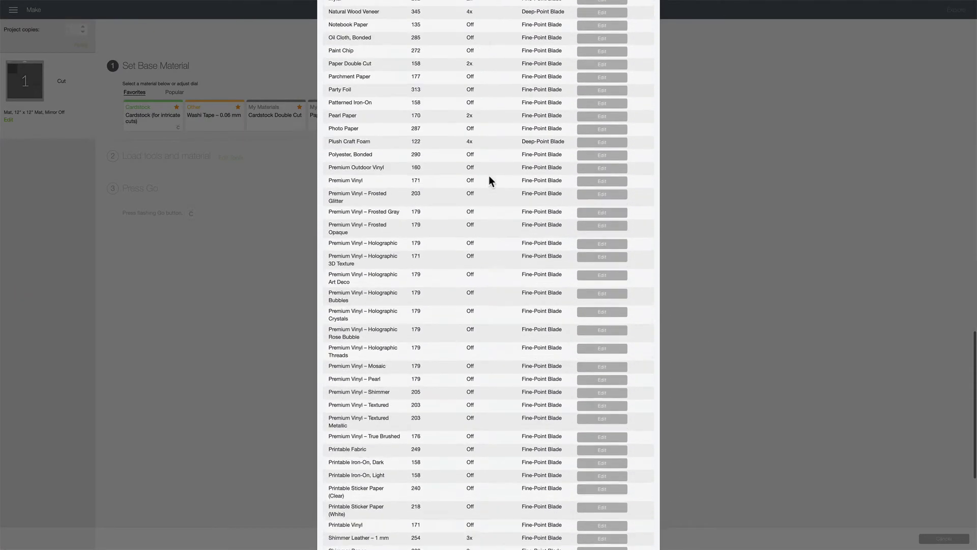
pyautogui.scroll(-5, 489, 175)
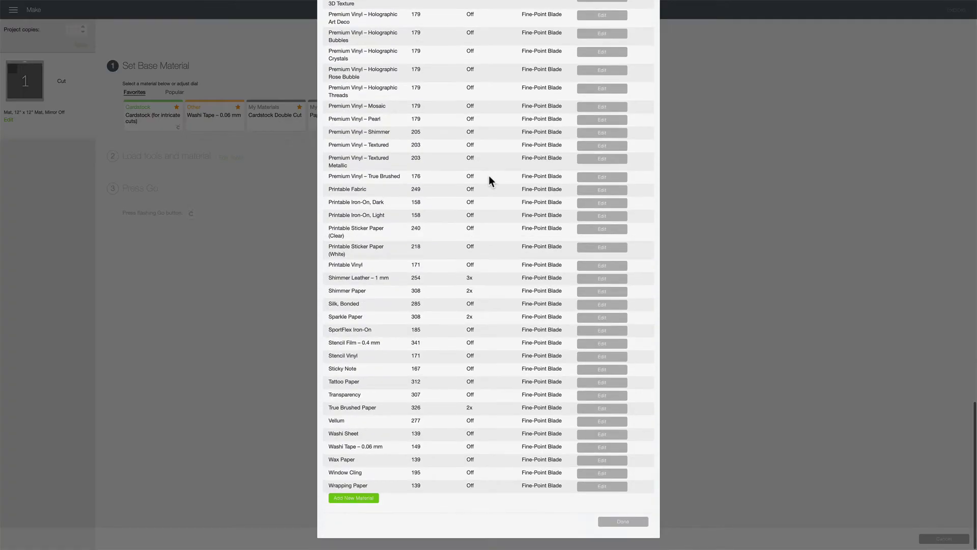
pyautogui.click(365, 499)
pyautogui.scroll(-2, 417, 466)
pyautogui.click(423, 477)
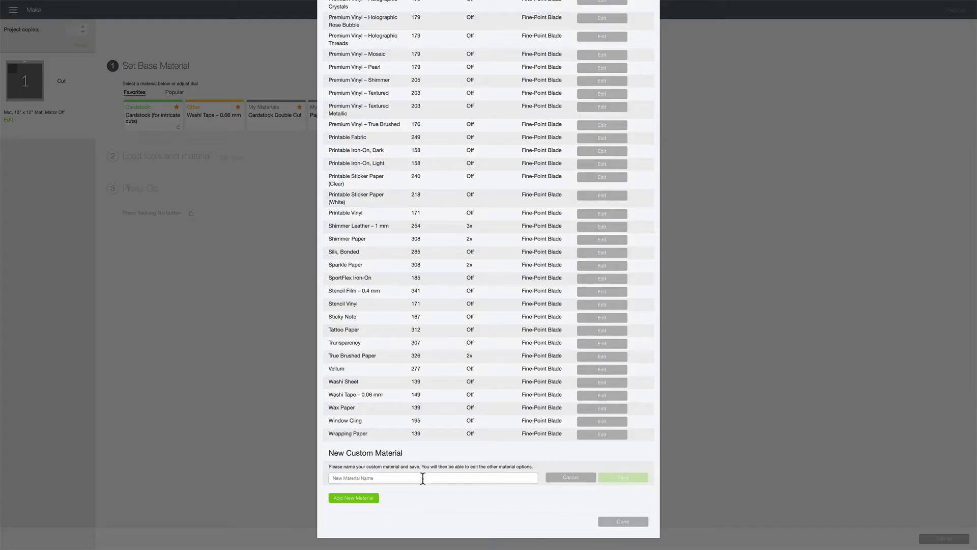
pyautogui.write('cardstock 80lb')
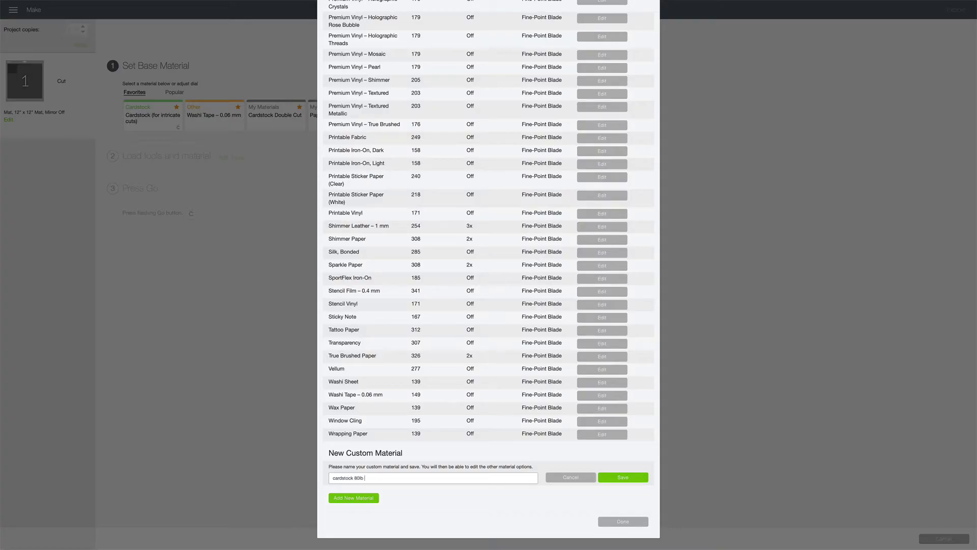
pyautogui.write('double cut')
pyautogui.click(636, 477)
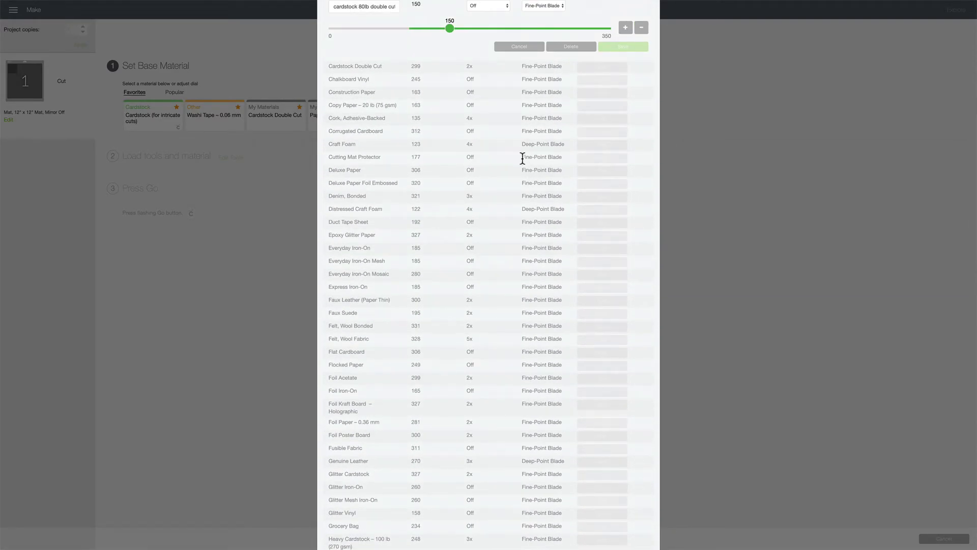
# Set 'cardstock 80lb double cut' to cut pressure 299 with 2x multi-cut and save
pyautogui.scroll(6, 521, 157)
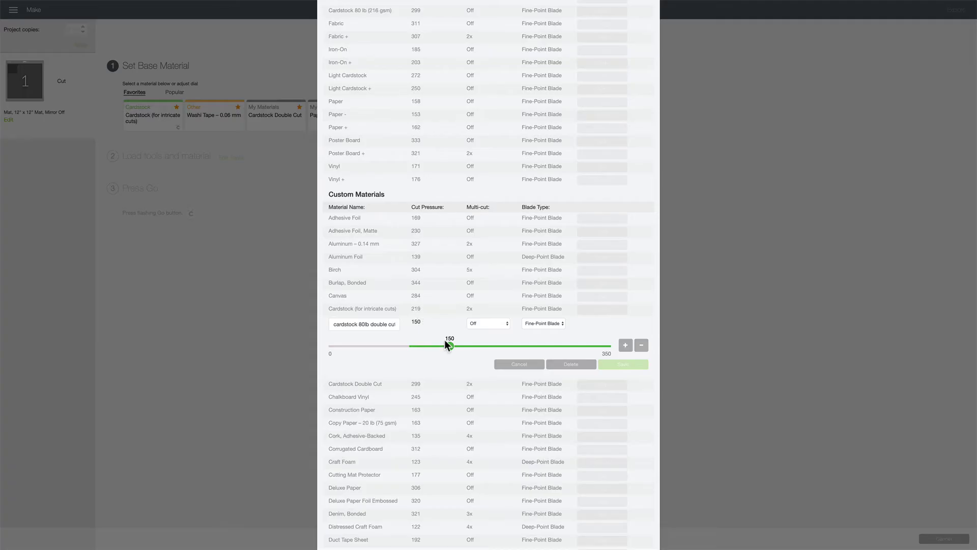
pyautogui.moveTo(449, 345); pyautogui.dragTo(571, 352)
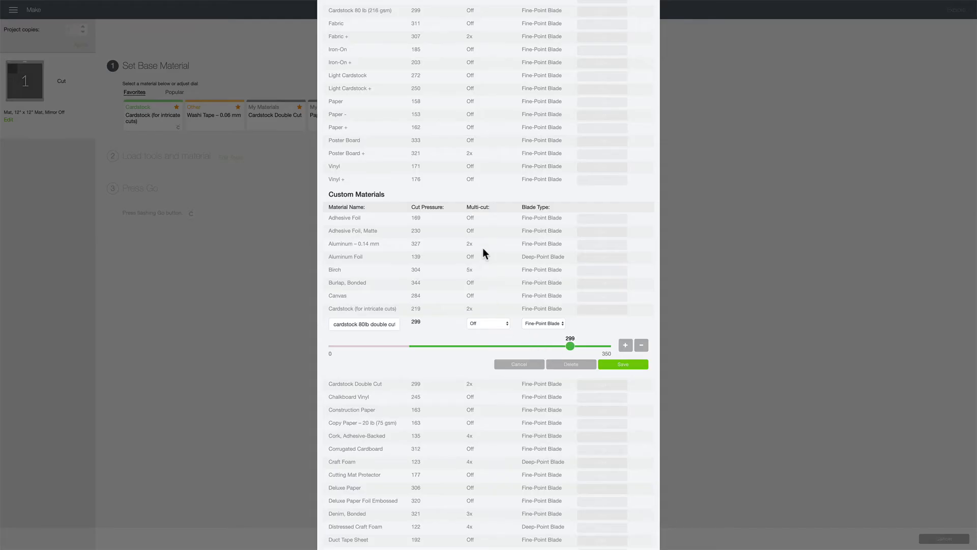
pyautogui.click(507, 323)
pyautogui.click(623, 365)
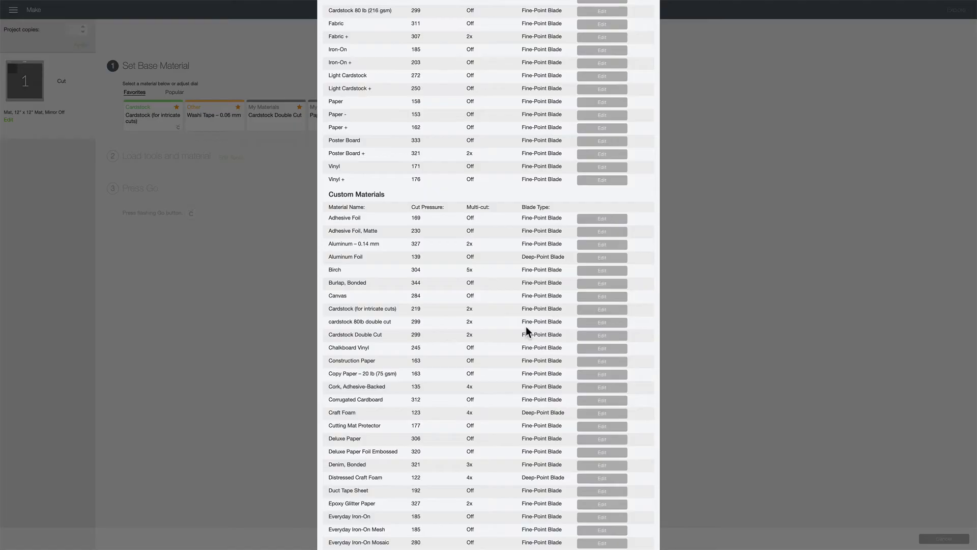
pyautogui.scroll(-10, 558, 355)
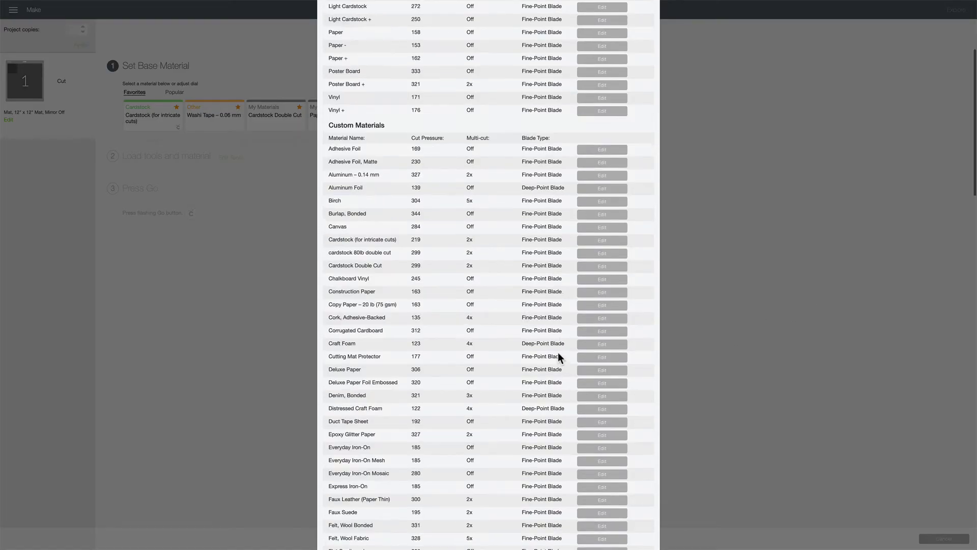
pyautogui.scroll(-10, 559, 355)
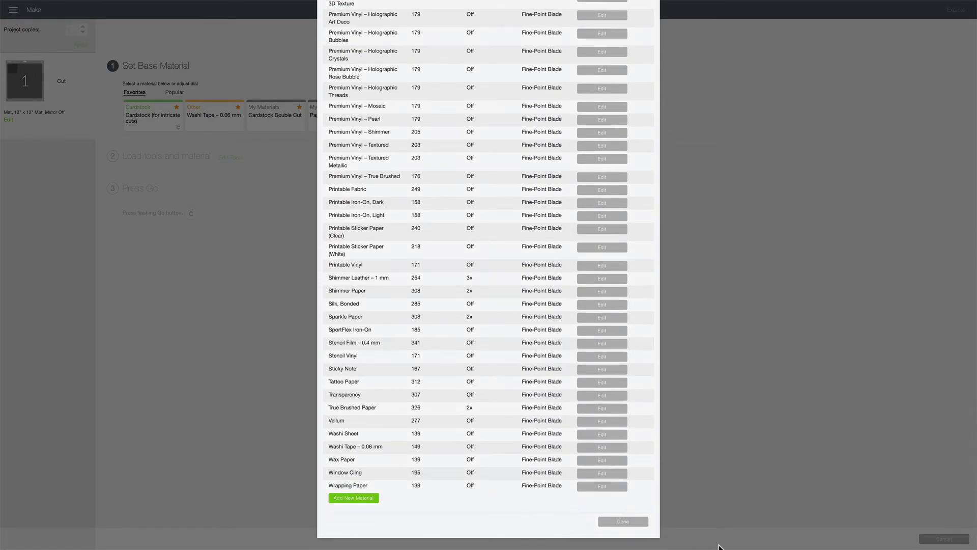
# Leave material settings, search all materials for 'cardstock 80lb double cut' and star it
pyautogui.click(637, 522)
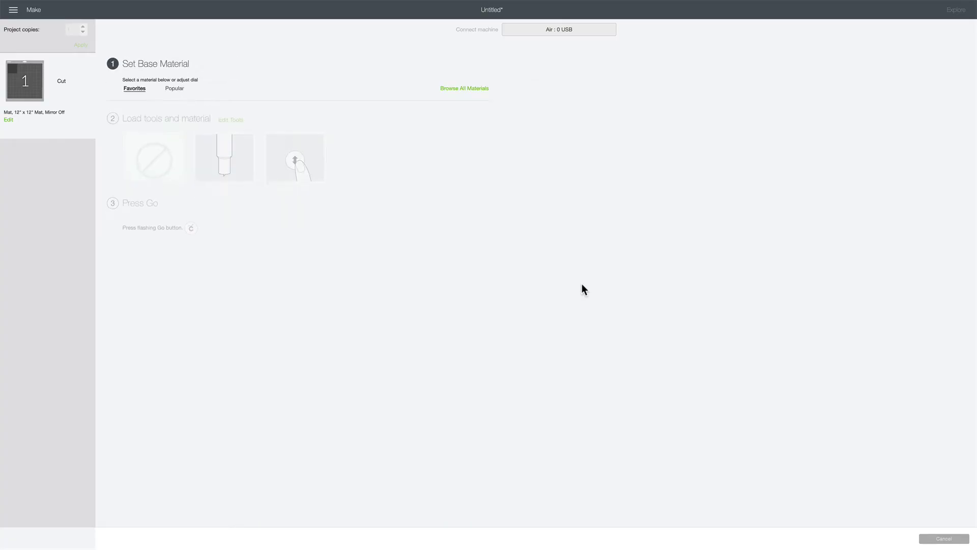
pyautogui.click(486, 93)
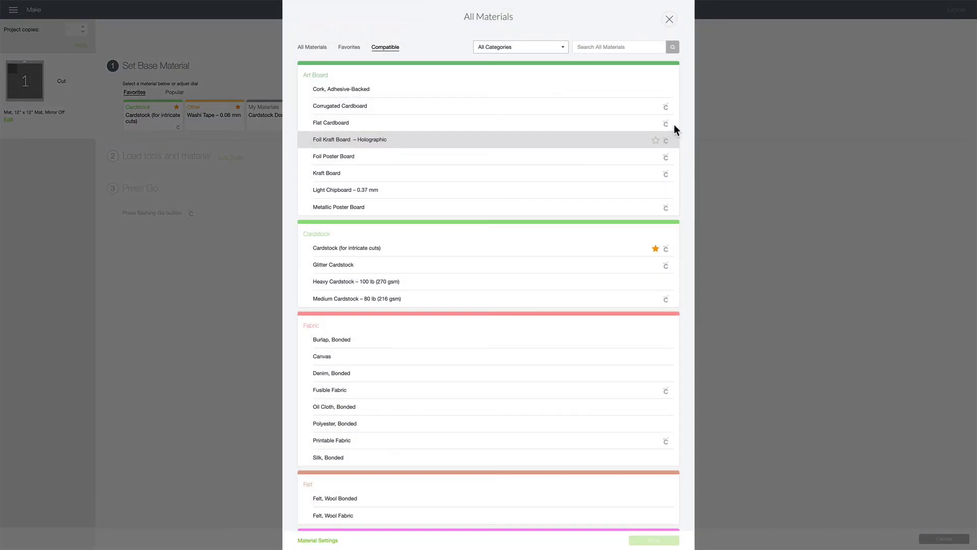
pyautogui.click(614, 47)
pyautogui.write('cardstock 80ln')
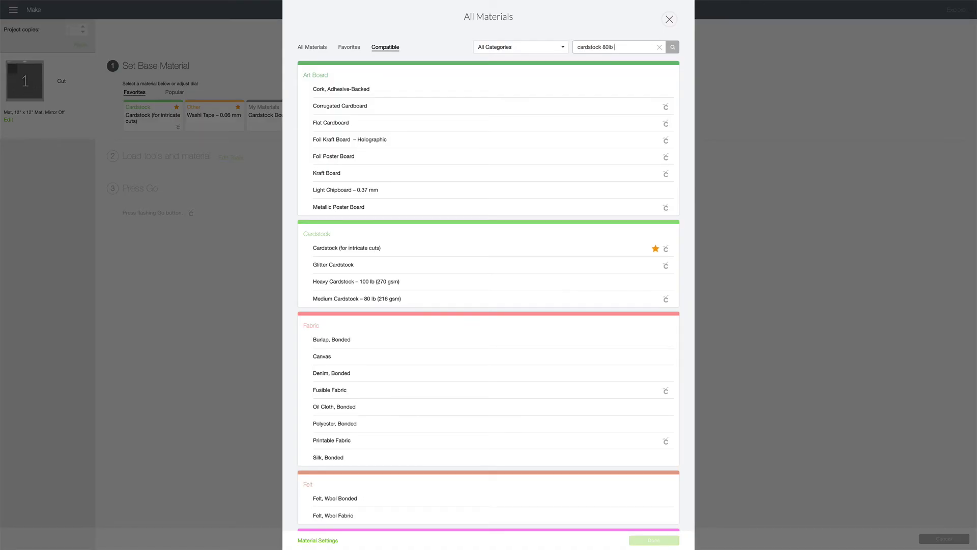
pyautogui.write(' double cut')
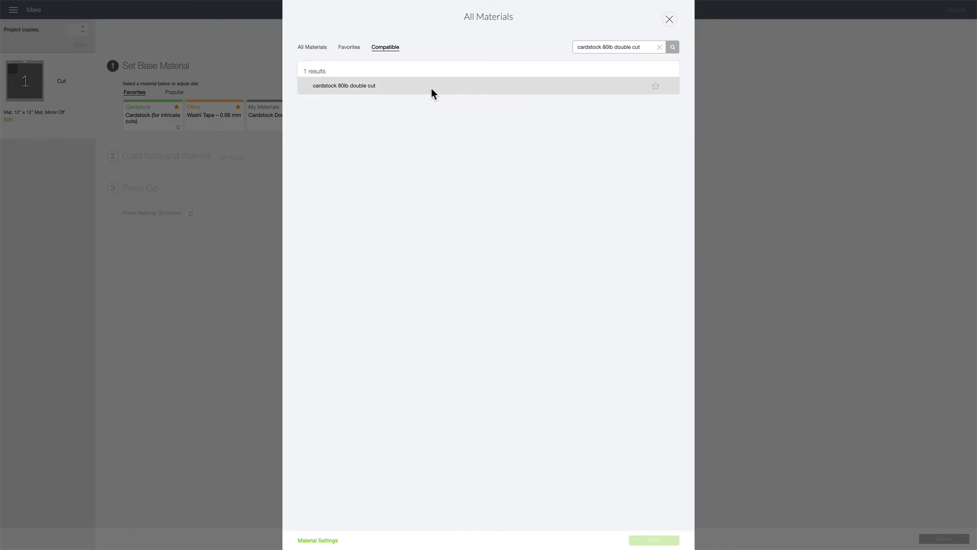
pyautogui.click(656, 87)
# Close the materials catalogue and pick 'cardstock 80lb double cut' from Favorites as base material
pyautogui.click(670, 21)
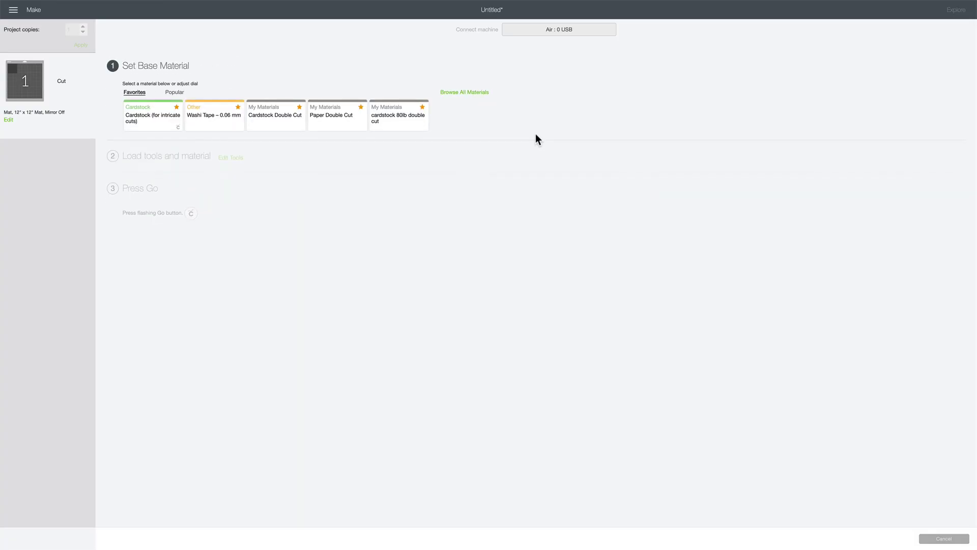
pyautogui.click(410, 125)
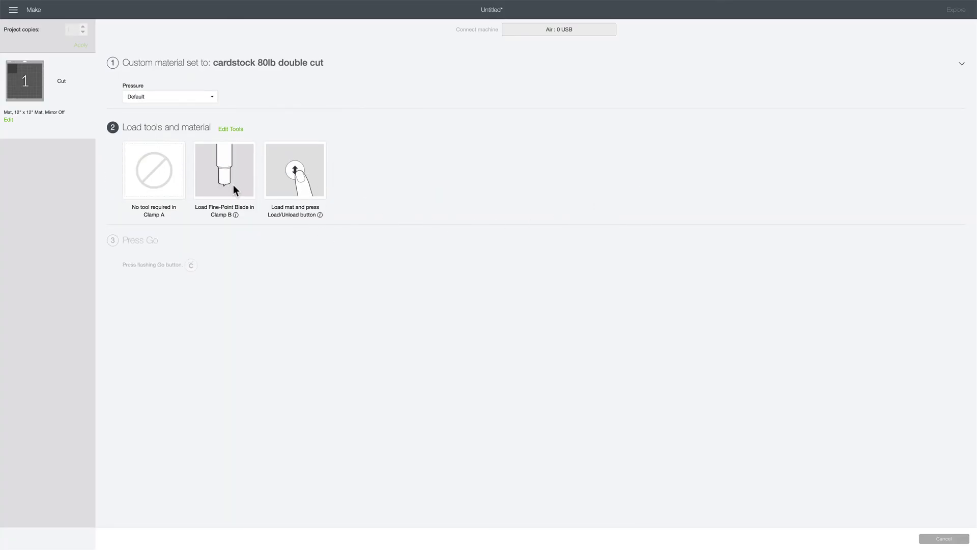